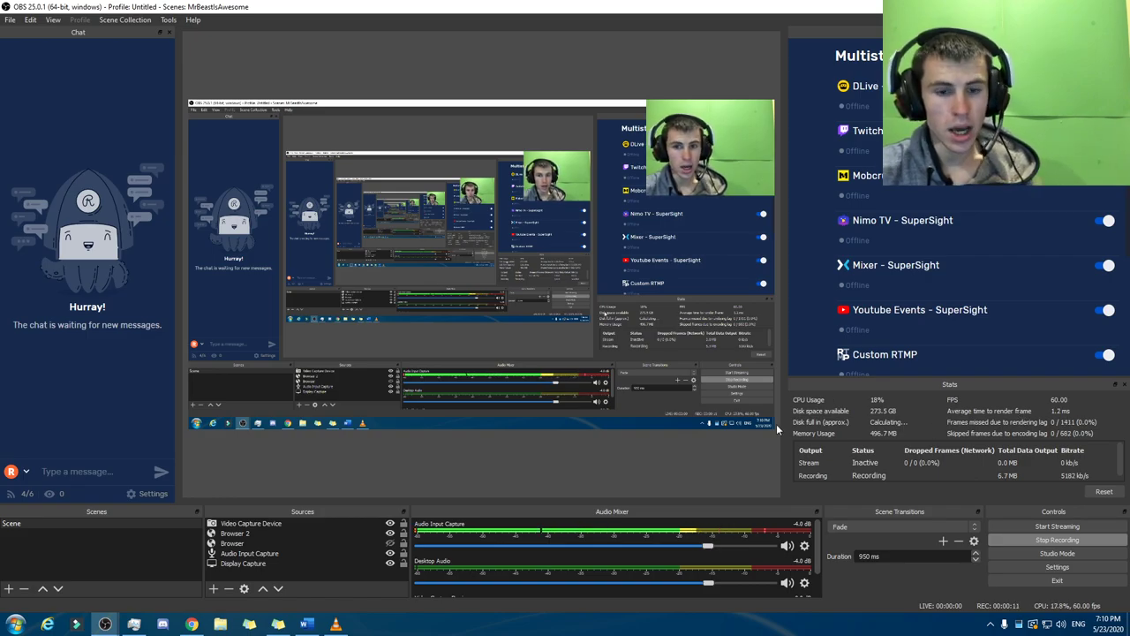
# Switch to the Word draft and highlight the 30720 figure in the resolution sentence.
pyautogui.click(306, 624)
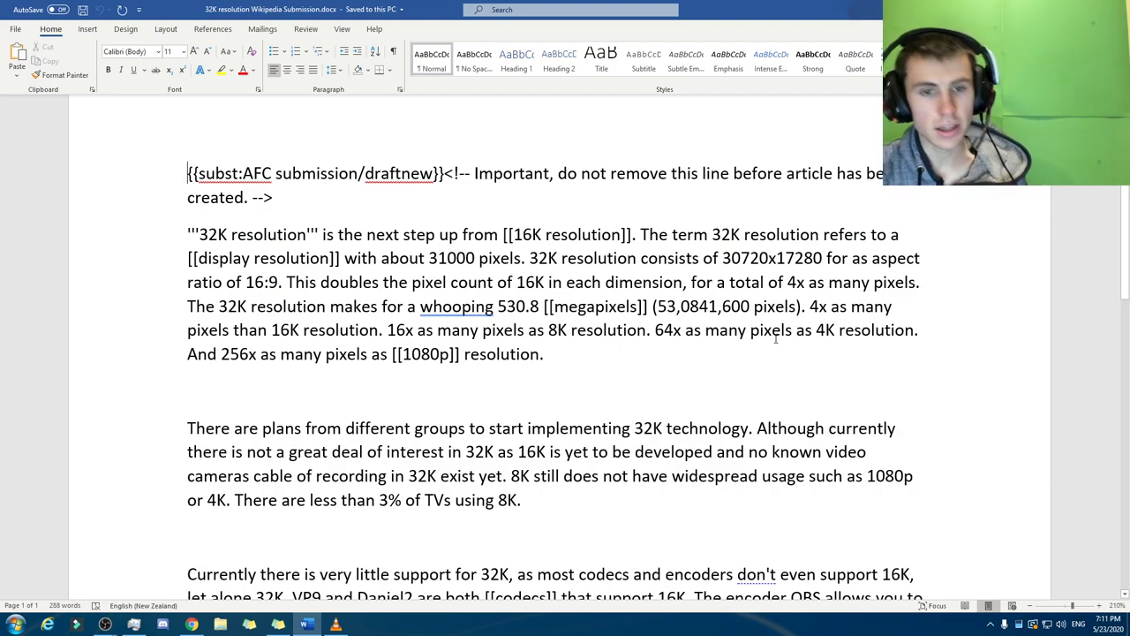
pyautogui.moveTo(724, 262); pyautogui.dragTo(793, 260)
pyautogui.click(801, 263)
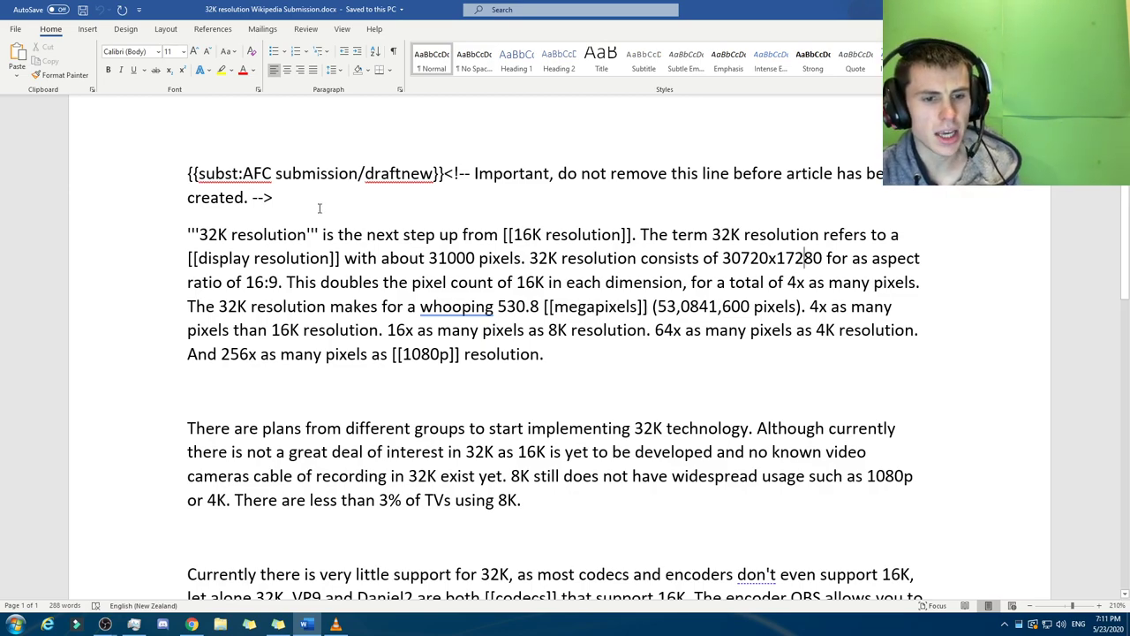
# Open the 16K resolution Wikipedia article and read its lead paragraph and History section.
pyautogui.click(192, 624)
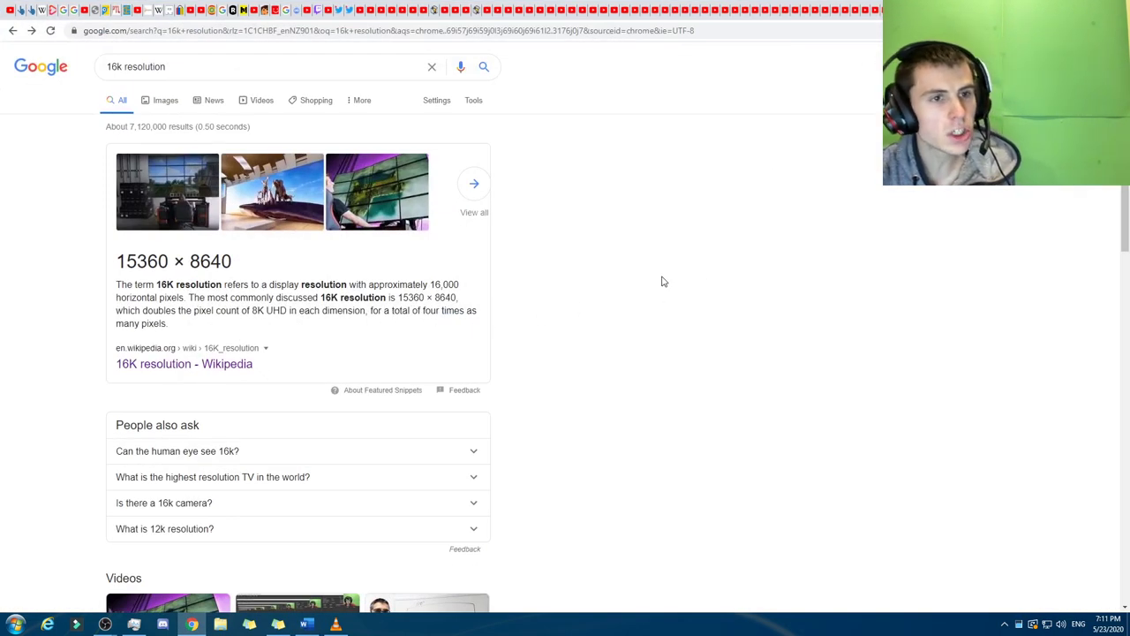
pyautogui.click(208, 362)
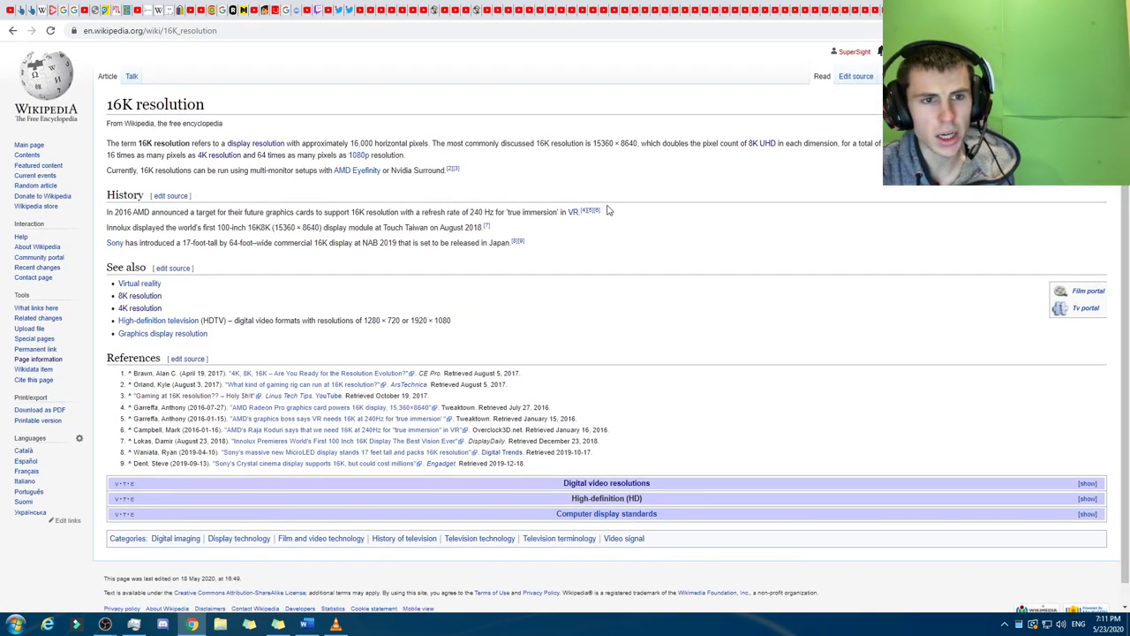
pyautogui.moveTo(492, 177); pyautogui.dragTo(118, 152)
pyautogui.moveTo(541, 245); pyautogui.dragTo(149, 212)
pyautogui.click(201, 212)
pyautogui.click(252, 212)
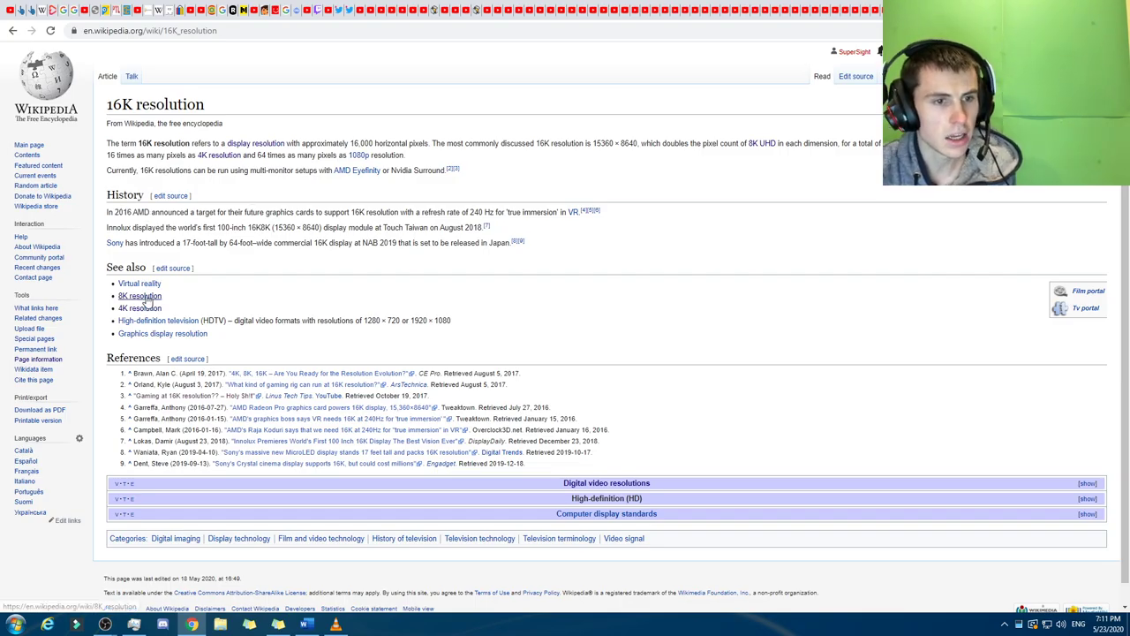
# Skim the linked 8K resolution article, then return to the 16K resolution article.
pyautogui.click(311, 311)
pyautogui.scroll(-20, 519, 293)
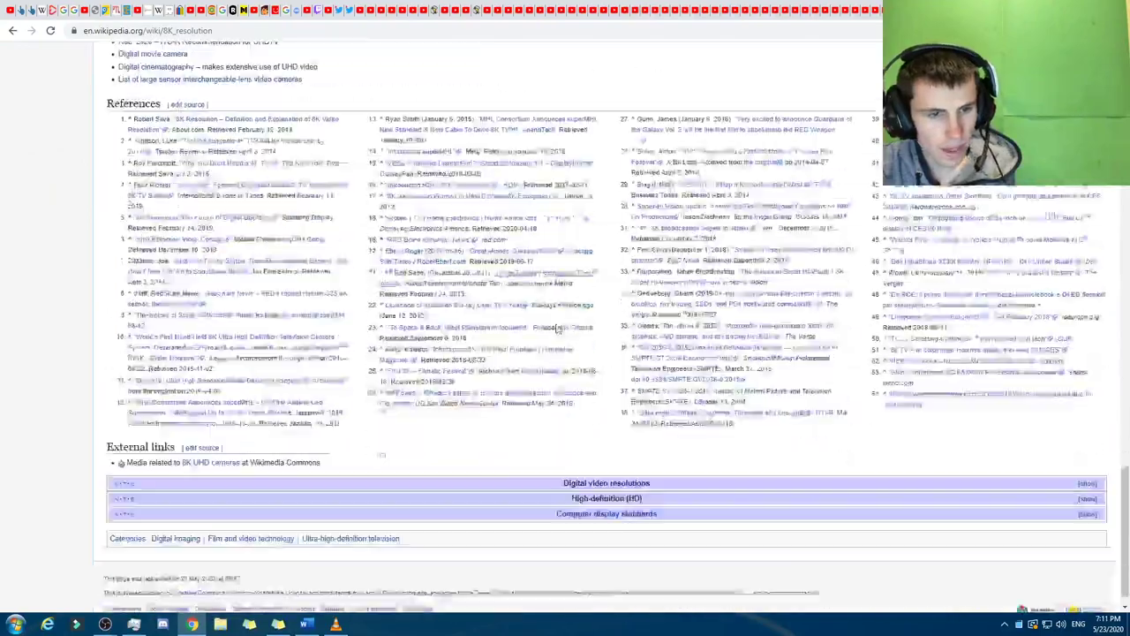
pyautogui.scroll(5, 492, 282)
pyautogui.scroll(20, 492, 282)
pyautogui.click(12, 32)
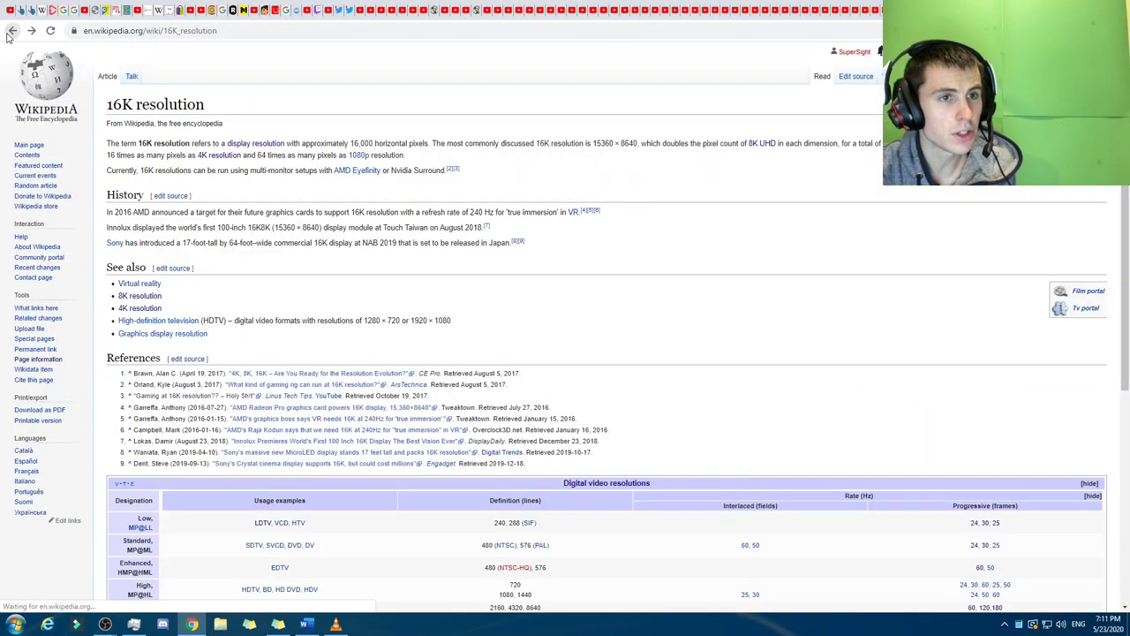
# Change the Google search to '32k resolution' and browse its video and all results.
pyautogui.click(13, 31)
pyautogui.doubleClick(119, 73)
pyautogui.write('32k resolution')
pyautogui.press('Return')
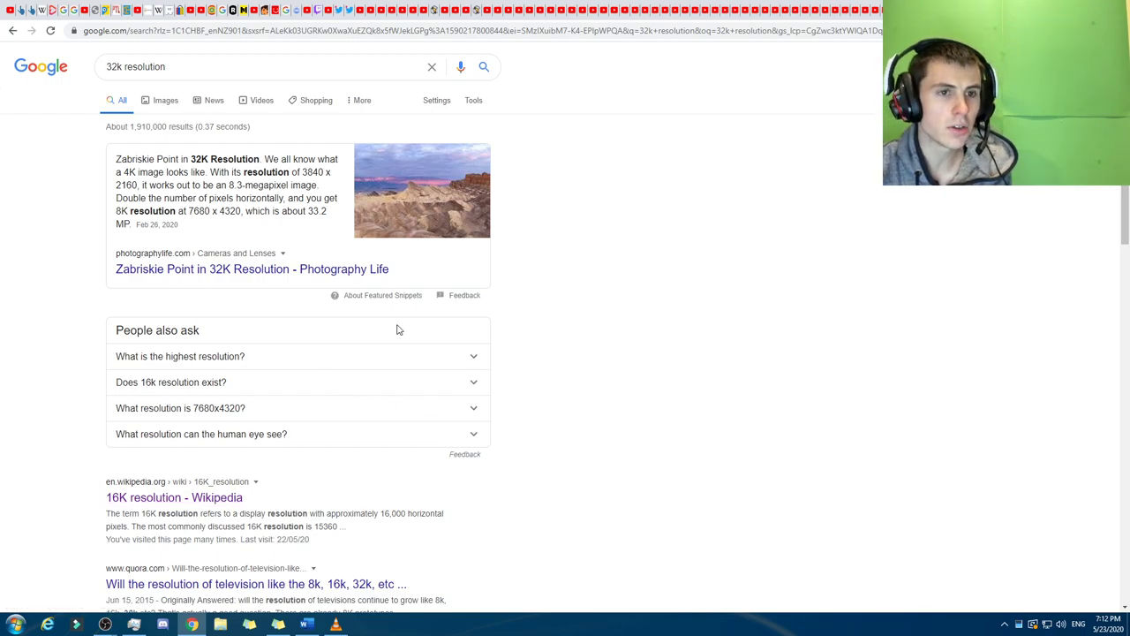
pyautogui.click(262, 100)
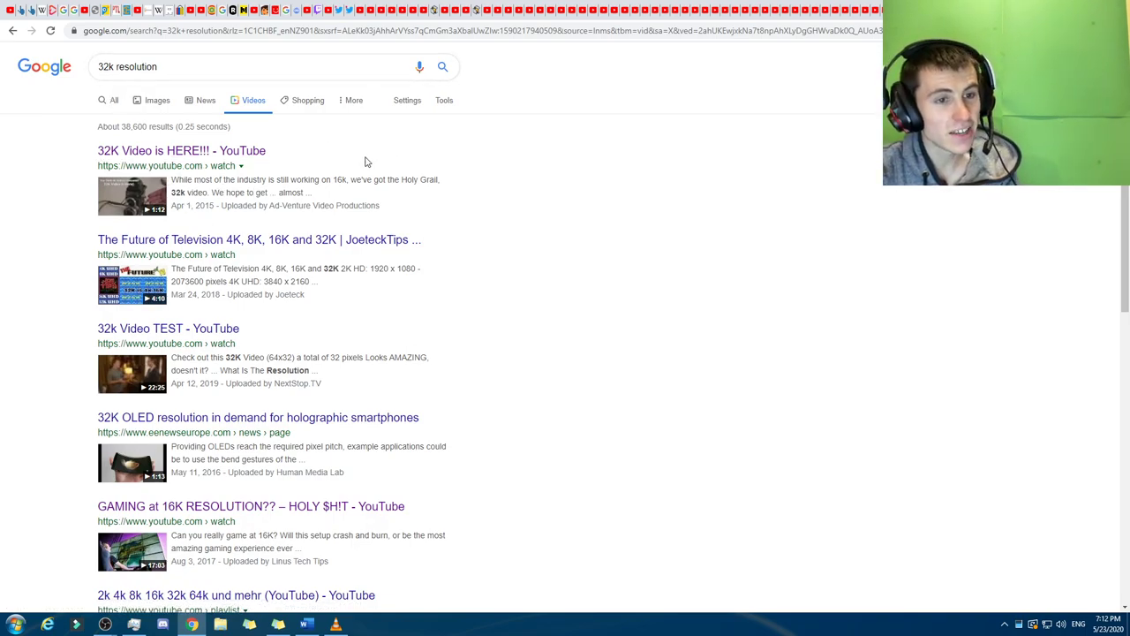
pyautogui.click(114, 111)
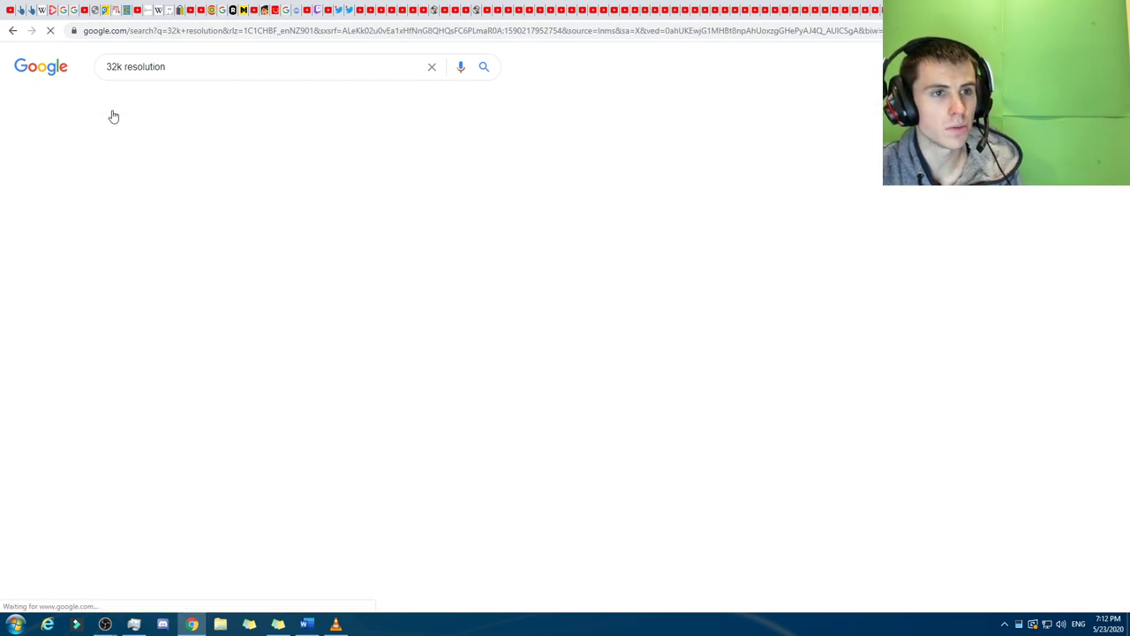
# Search Google for 'what is 32k resolution', then return to the Word draft.
pyautogui.click(117, 71)
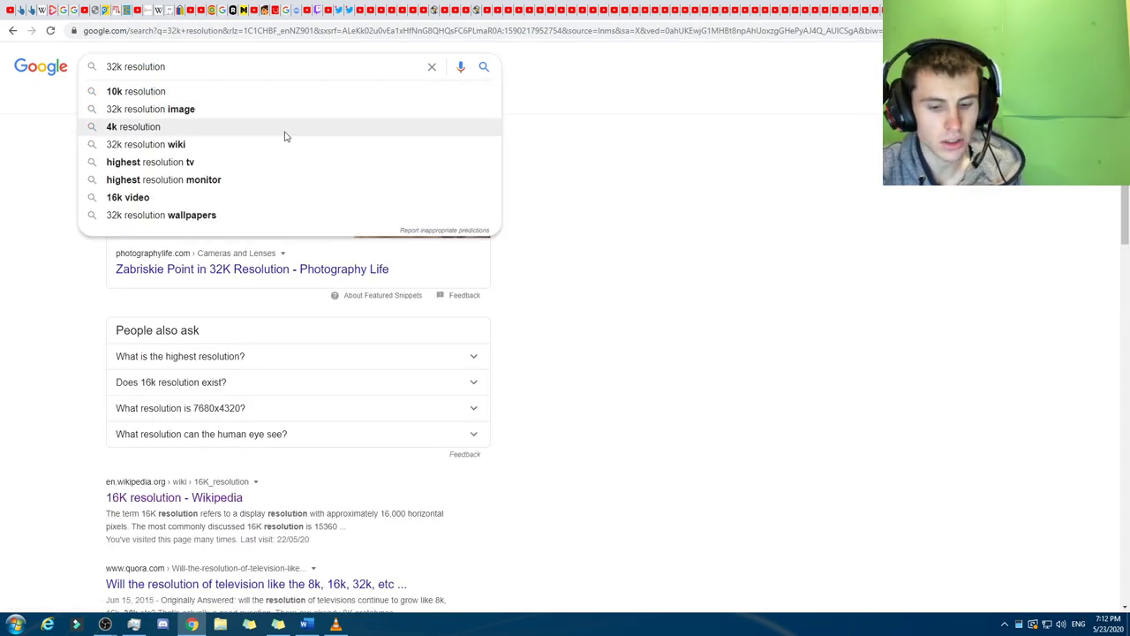
pyautogui.write('what is')
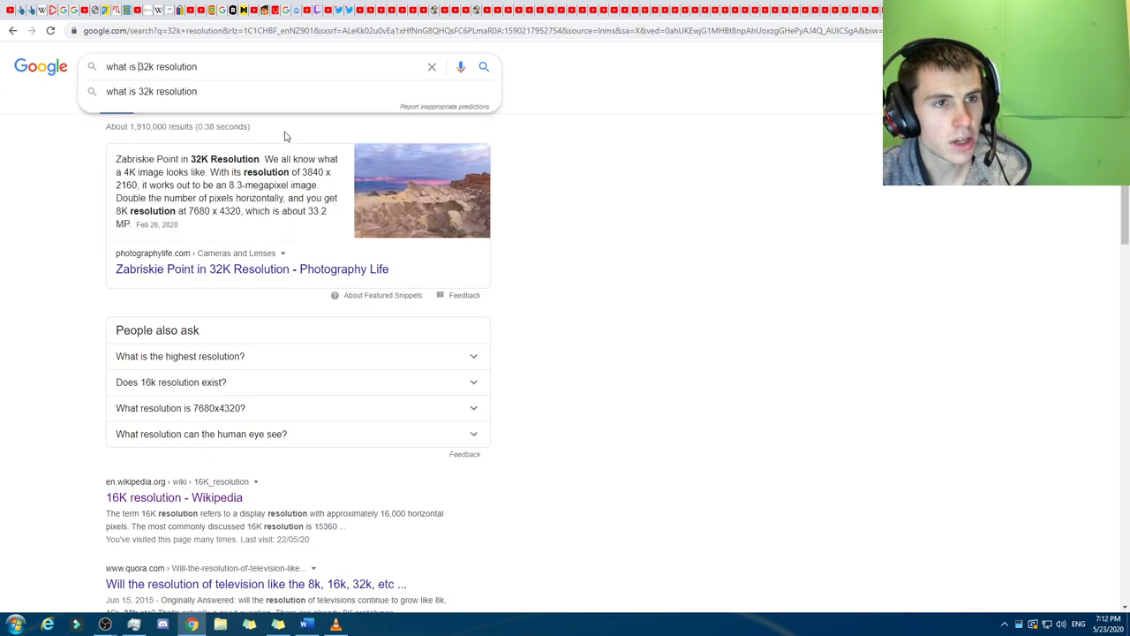
pyautogui.press('Return')
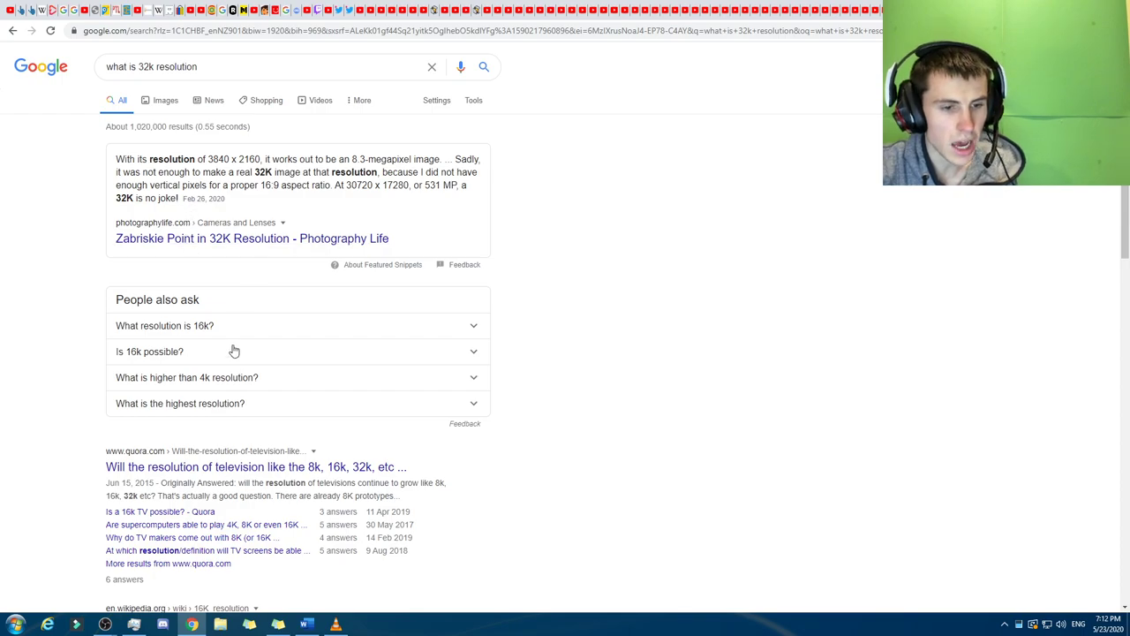
pyautogui.click(307, 624)
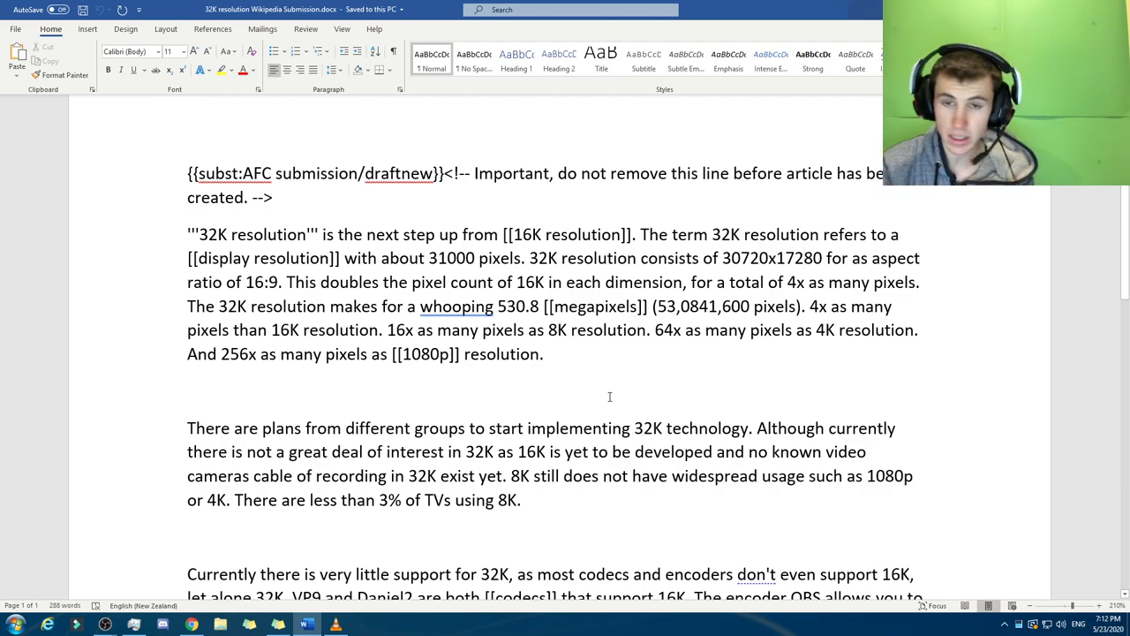
pyautogui.click(508, 234)
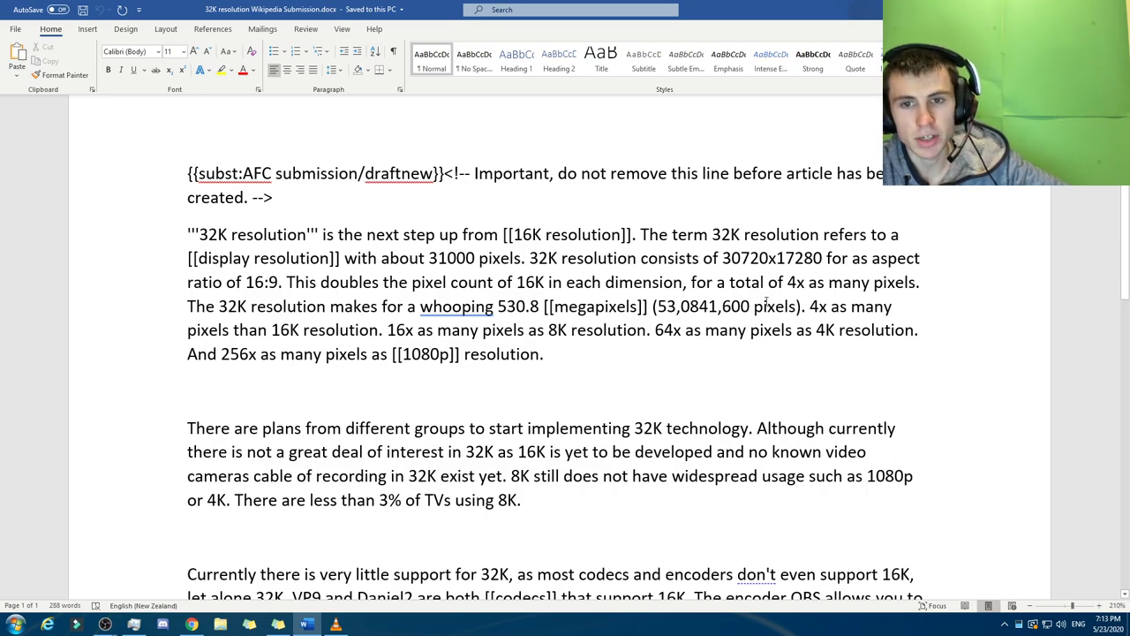
pyautogui.click(734, 362)
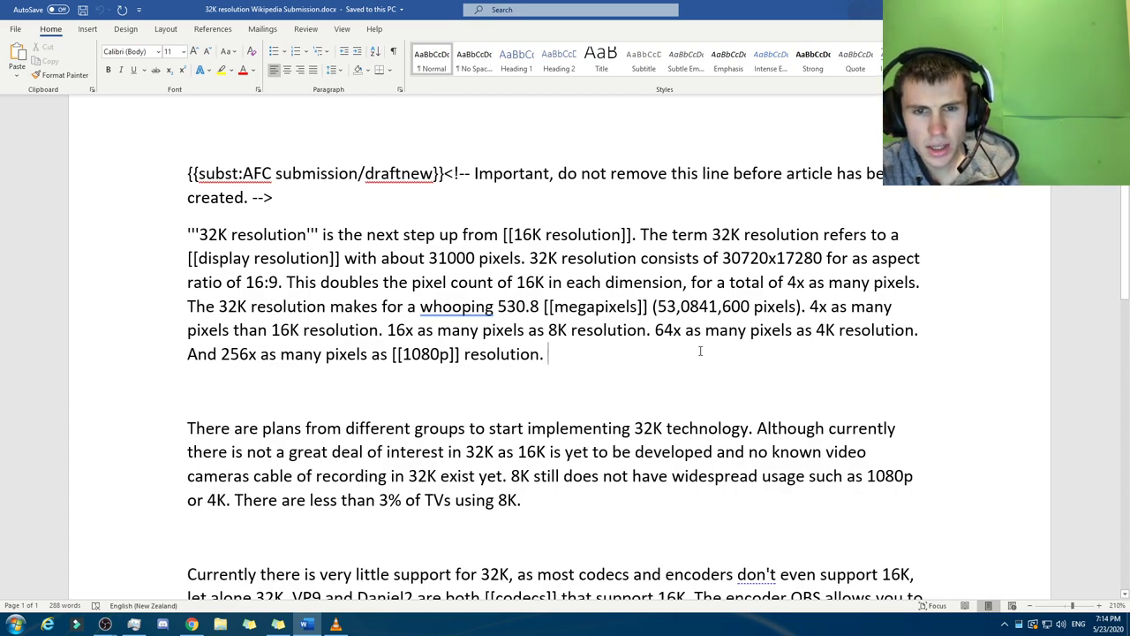
# Move the misplaced comma so the pixel count reads 530,841,600.
pyautogui.click(679, 310)
pyautogui.press('Delete')
pyautogui.press('Right')
pyautogui.write(',')
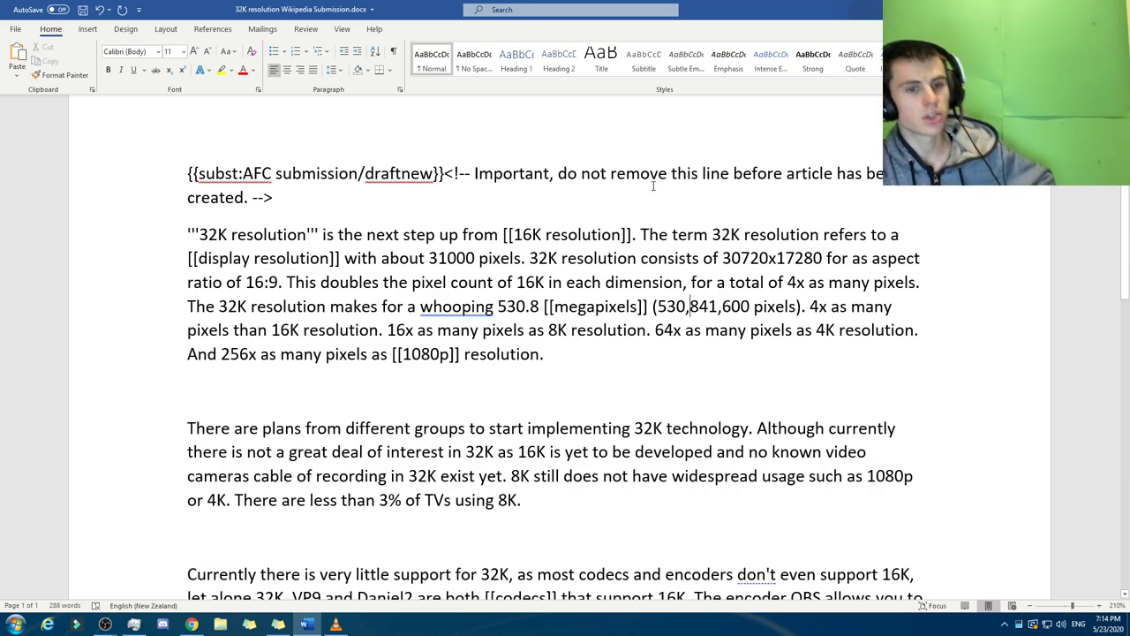
pyautogui.scroll(-1, 343, 353)
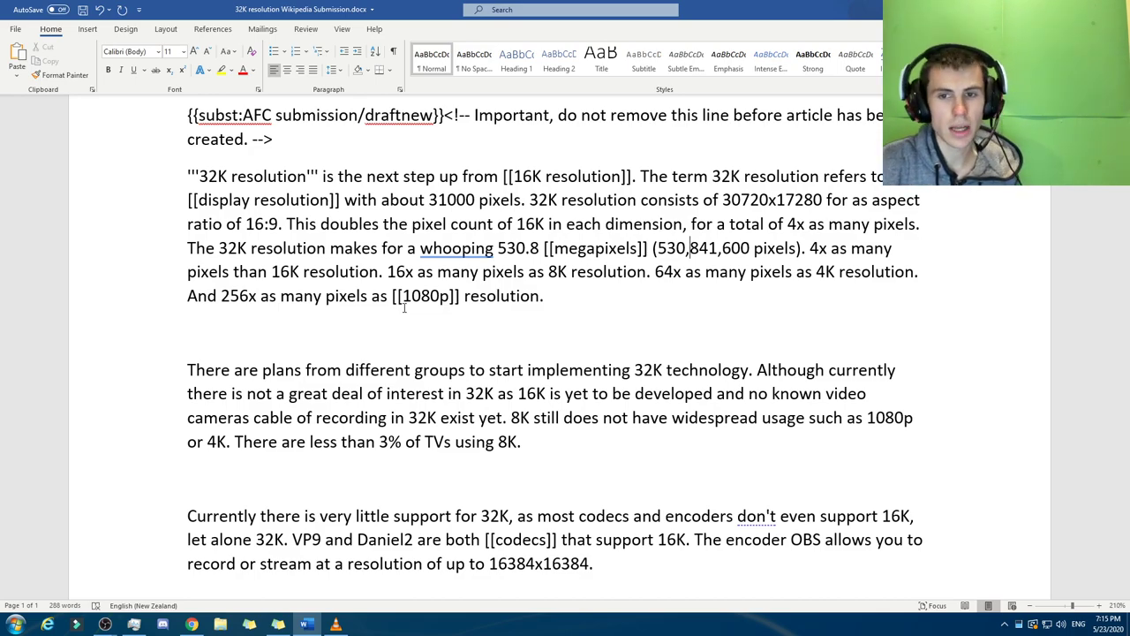
# Scroll down to the paragraph on plans to implement 32K.
pyautogui.scroll(-2, 405, 306)
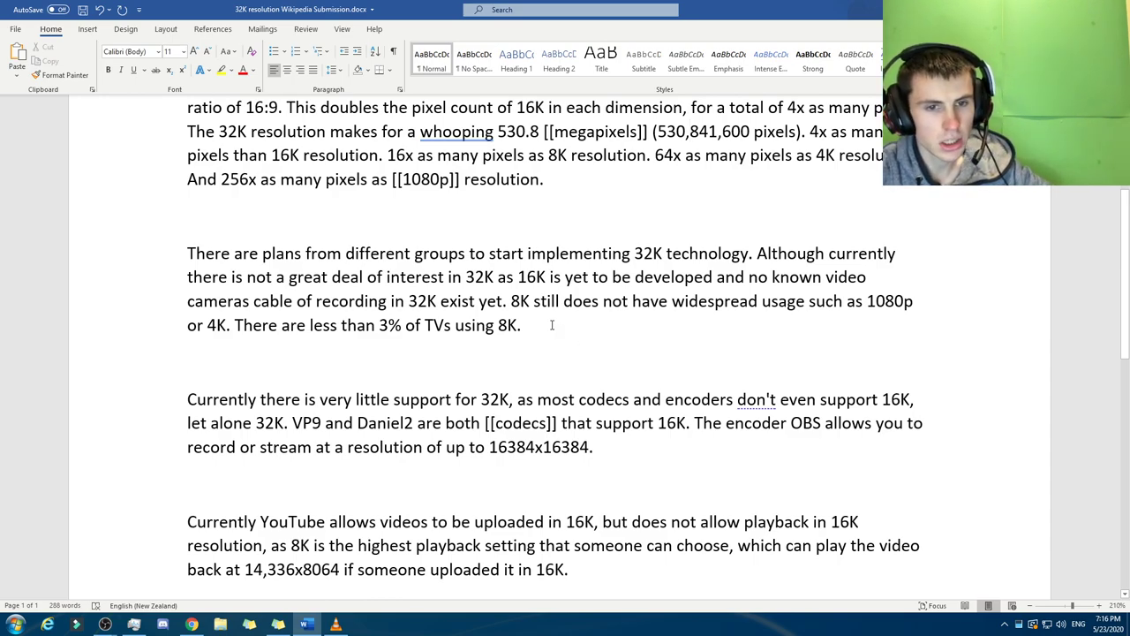
# Scroll down to the codec paragraph naming VP9, Daniel2 and OBS support.
pyautogui.scroll(-2, 567, 323)
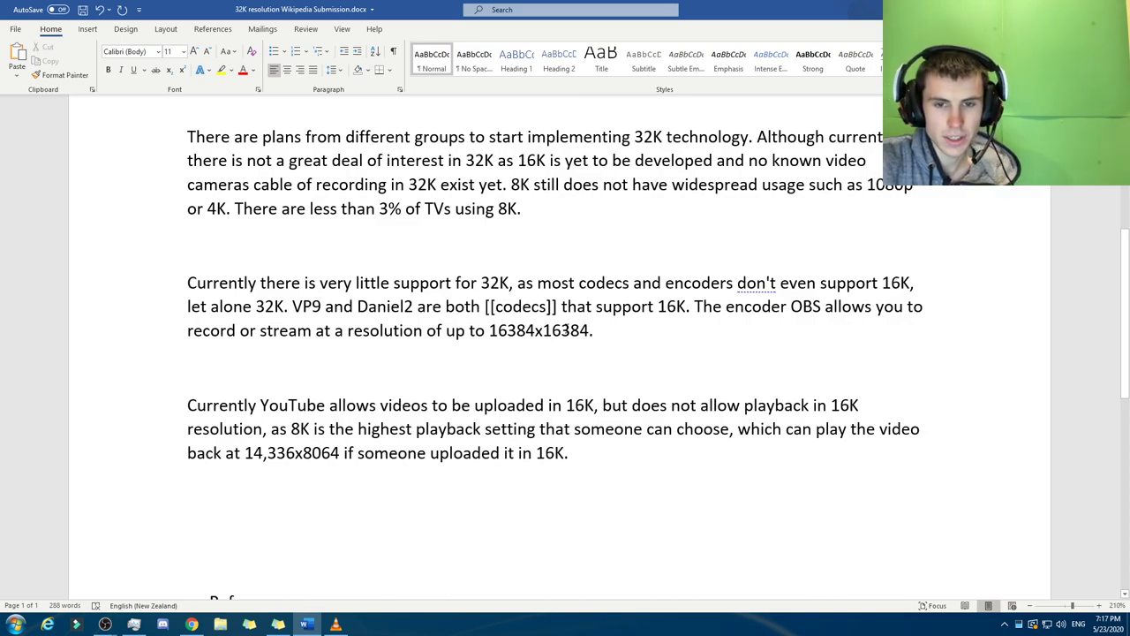
# Place the cursor after 16384x16384 and scroll to the reflist and five source URLs.
pyautogui.click(591, 332)
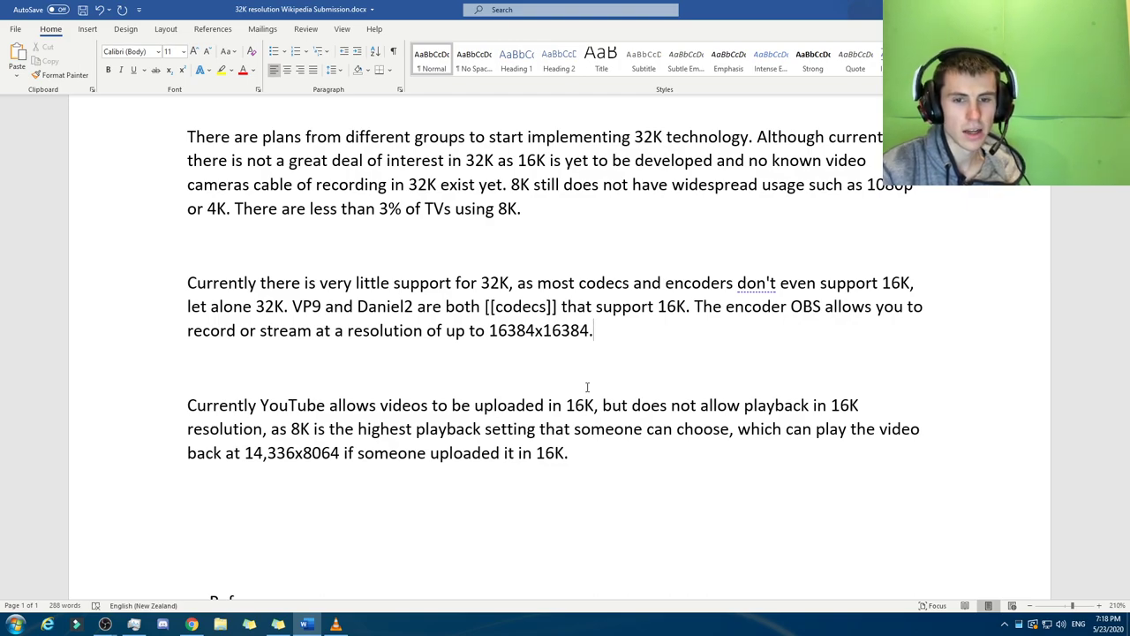
pyautogui.scroll(-10, 587, 387)
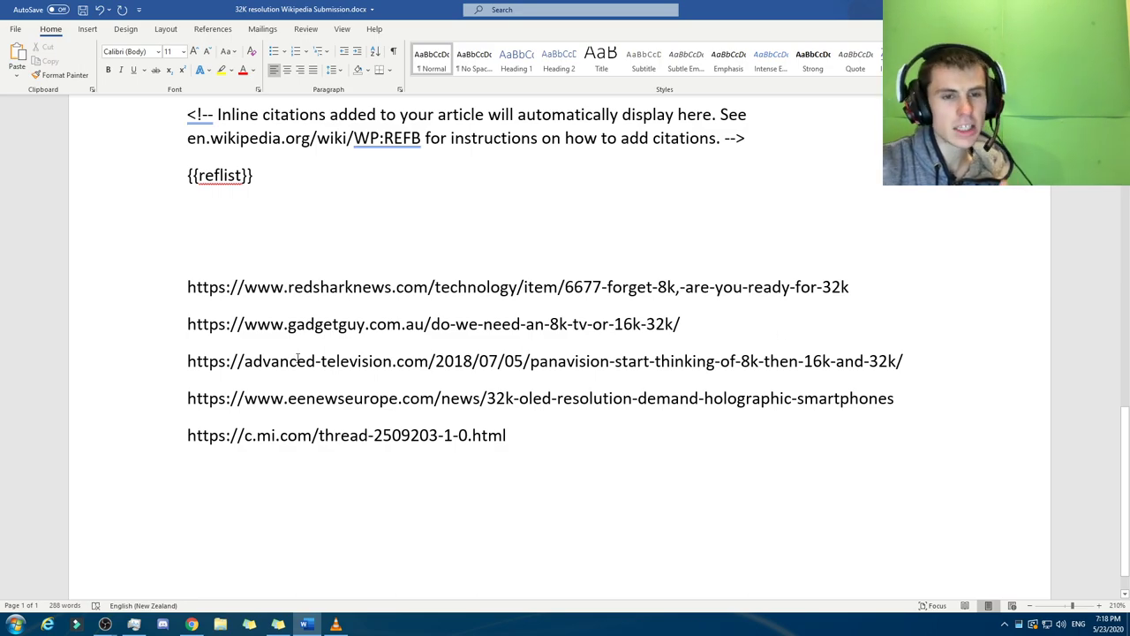
# Scroll back to the top of the draft showing the submission line.
pyautogui.scroll(15, 303, 340)
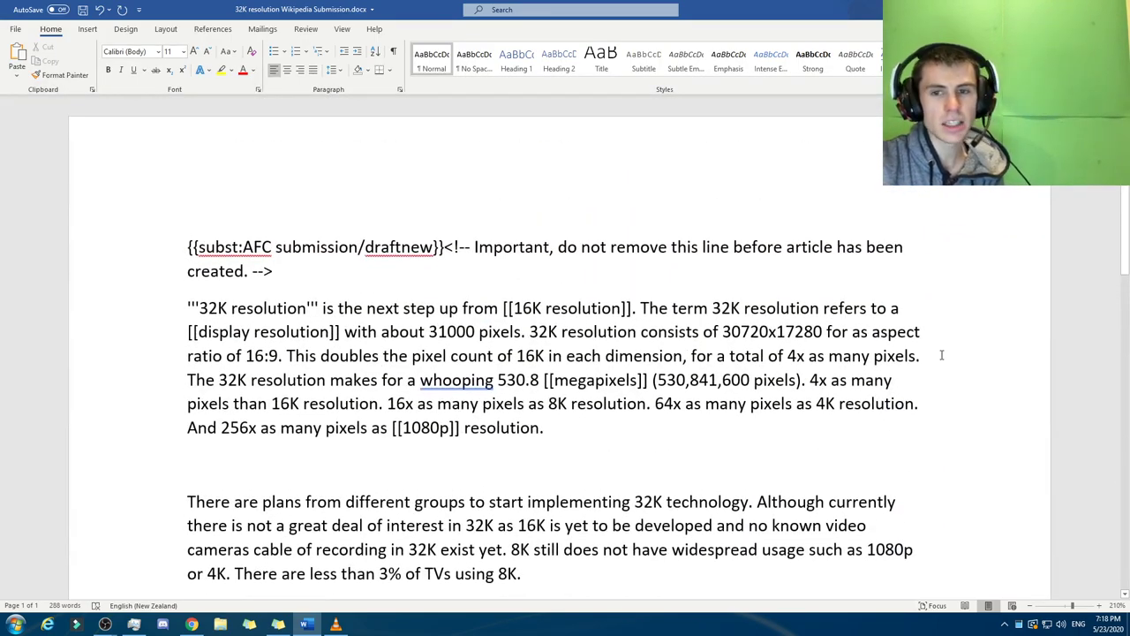